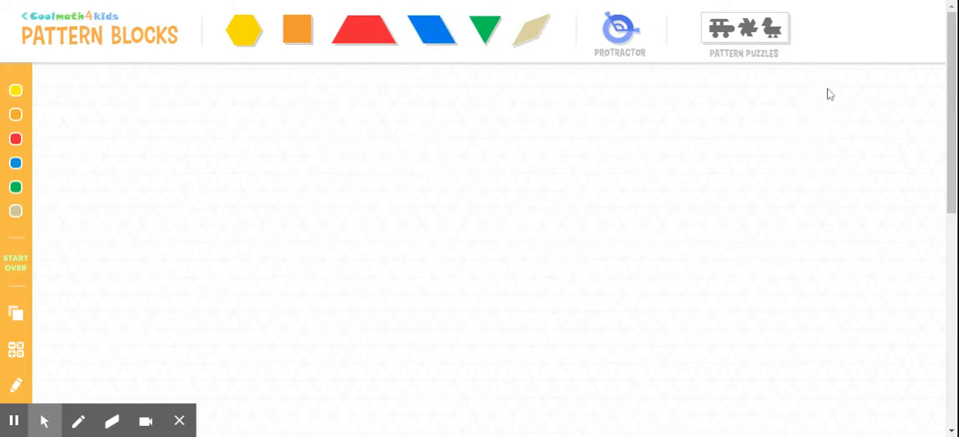
View the selection of pattern puzzles and close it without choosing one
left_click(756, 40)
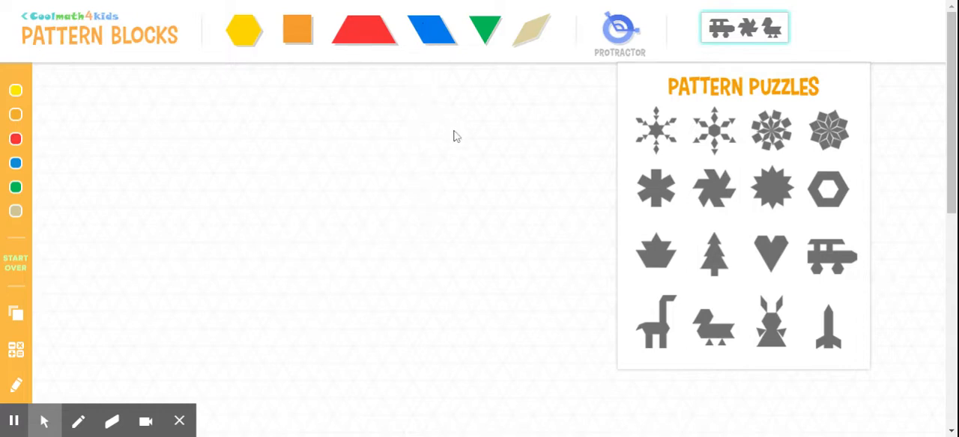
left_click(764, 49)
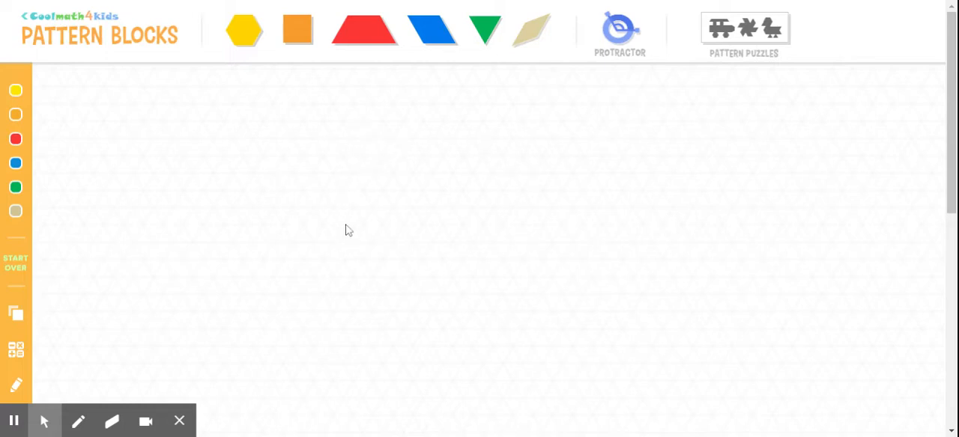
Add a yellow hexagon and move it to open space in the upper middle of the canvas, keeping its flat sides horizontal
left_click(244, 32)
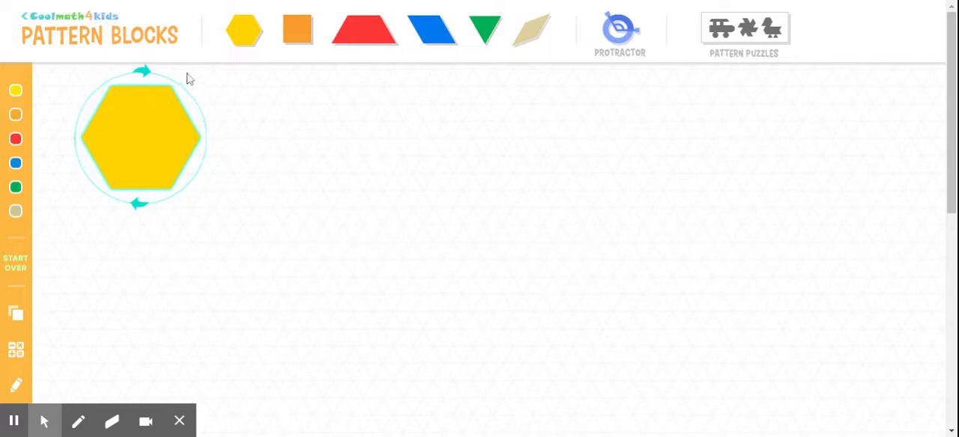
left_click_drag(142, 141, 367, 204)
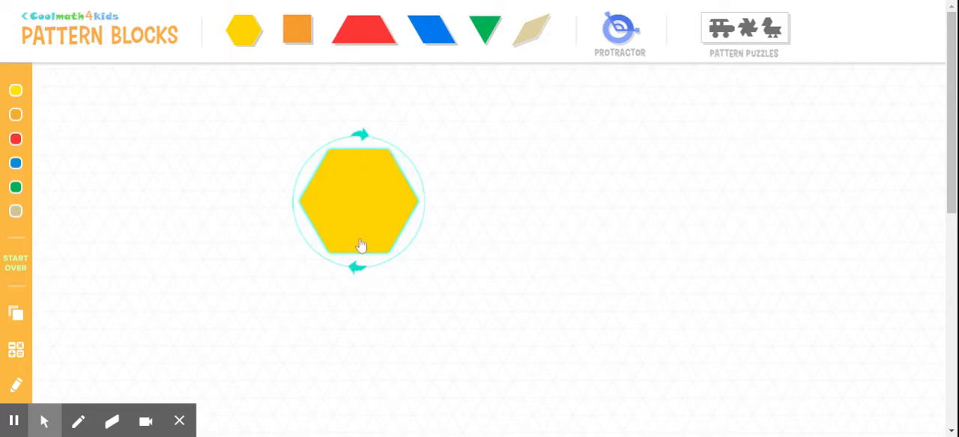
mouse_move(361, 142)
left_mouse_down()
mouse_move(387, 145)
mouse_move(424, 175)
mouse_move(426, 215)
mouse_move(394, 255)
mouse_move(426, 216)
mouse_move(383, 150)
mouse_move(319, 141)
mouse_move(287, 201)
mouse_move(289, 217)
mouse_move(303, 152)
mouse_move(359, 135)
mouse_move(360, 143)
left_mouse_up()
left_click(502, 181)
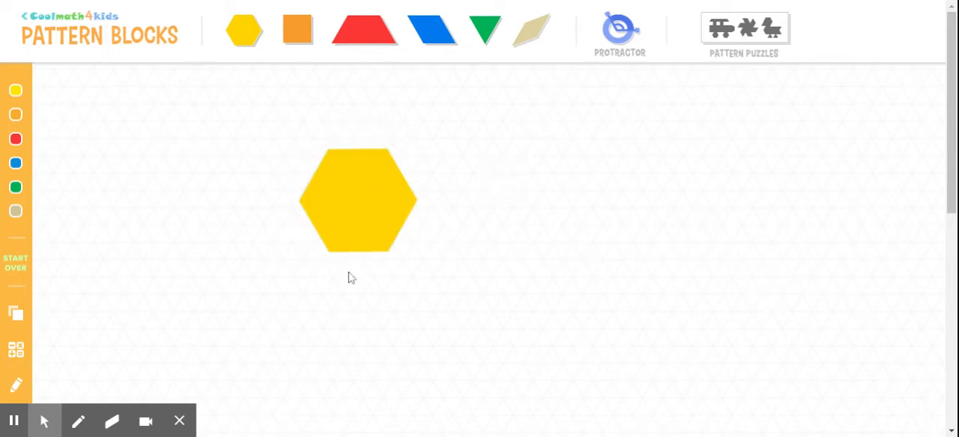
left_click(353, 218)
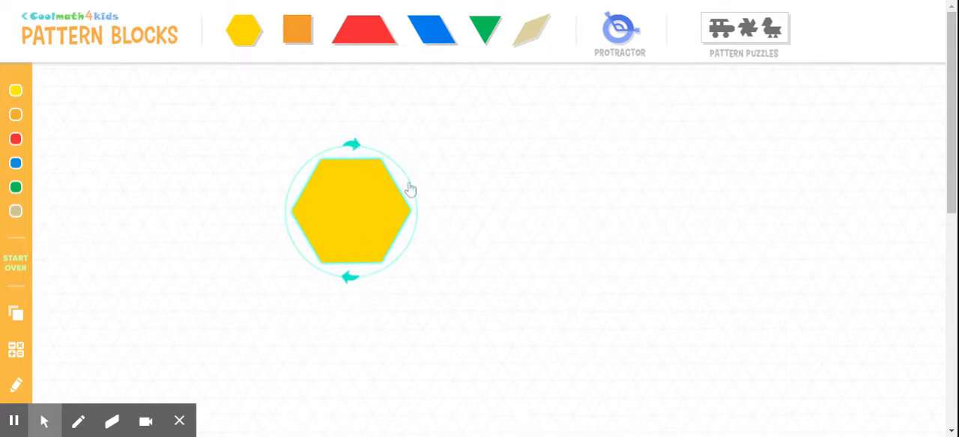
left_click(445, 168)
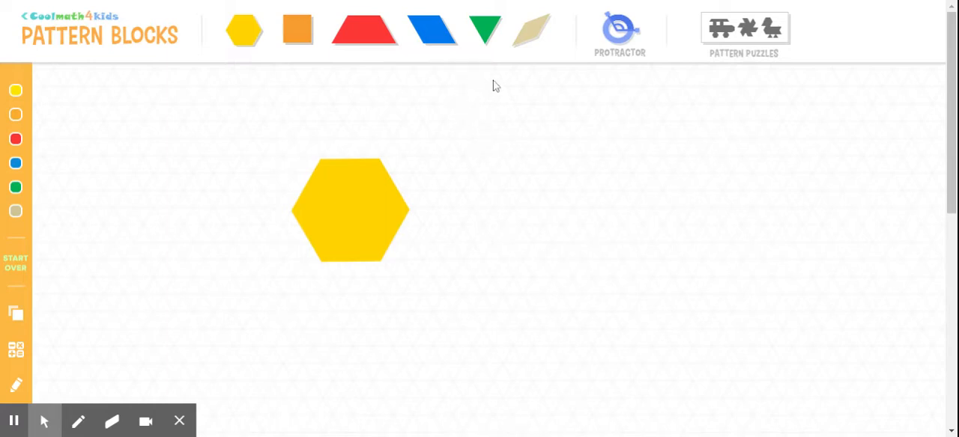
Add two blue rhombuses, placing one against the hexagon's top edge and one against its upper-right edge
left_click(442, 45)
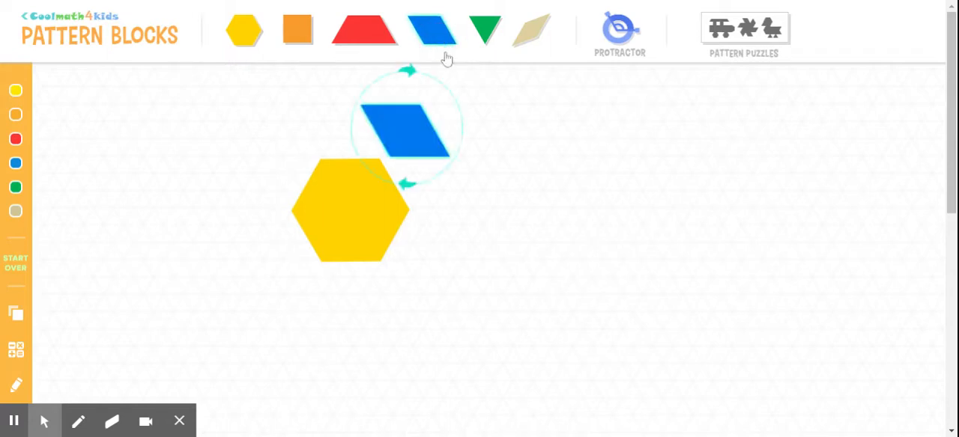
left_click_drag(419, 137, 340, 128)
left_click(423, 123)
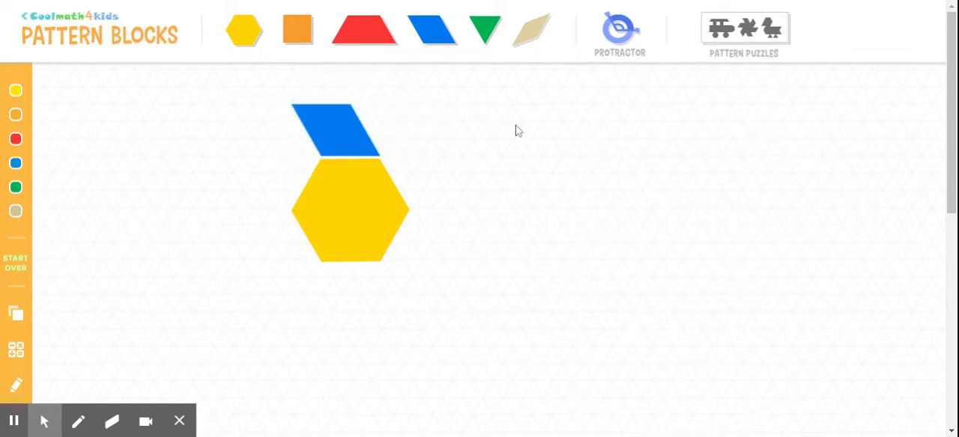
left_click(449, 34)
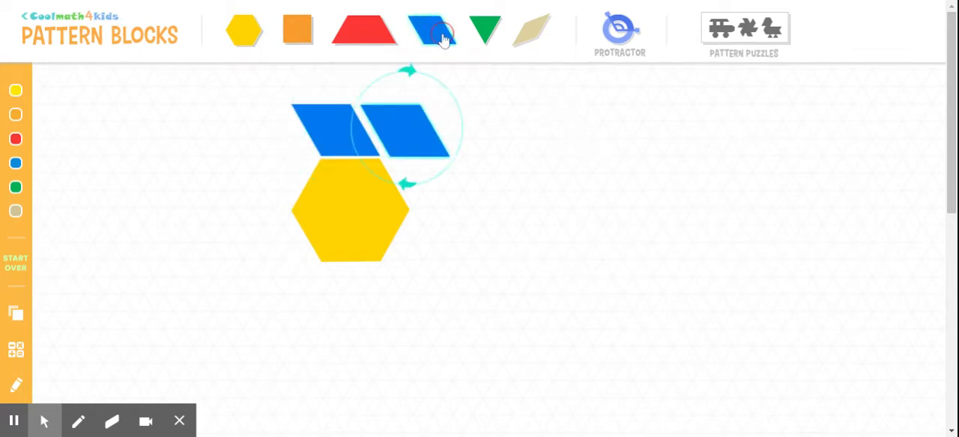
left_click_drag(413, 133, 428, 184)
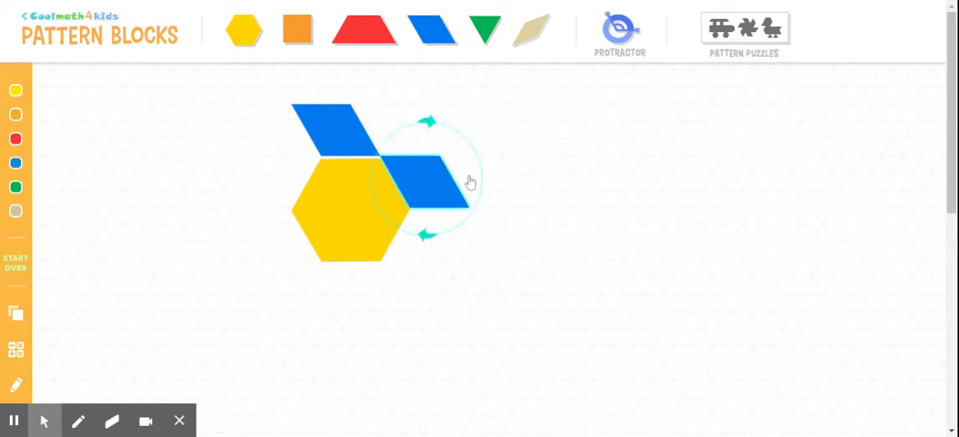
left_click(532, 175)
Add two more blue rhombuses, fitting one to the hexagon's lower-left edge and one to its bottom edge
left_click(443, 36)
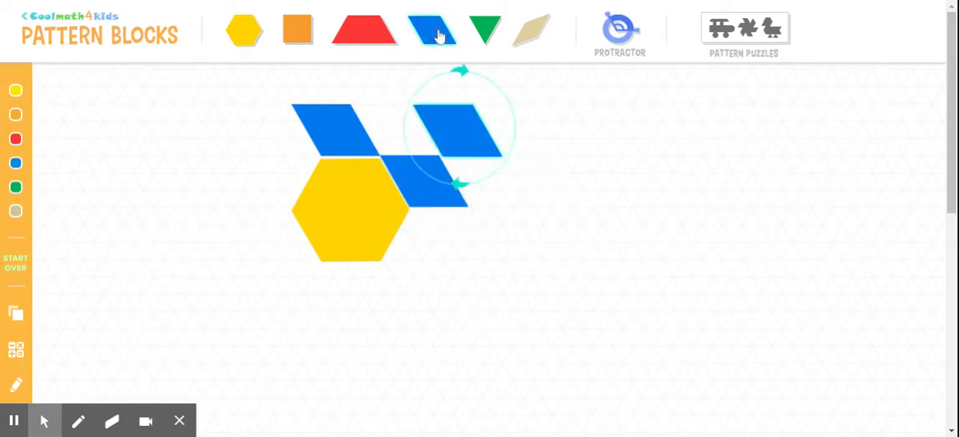
left_click(463, 139)
left_click_drag(463, 138, 282, 243)
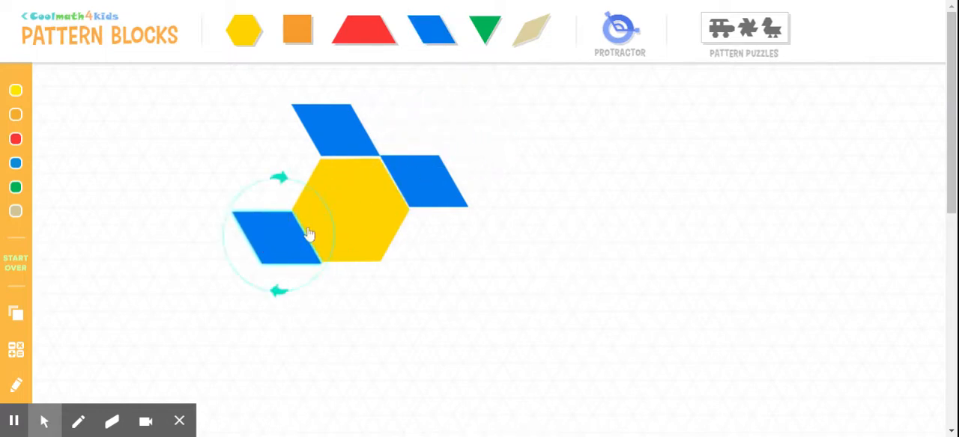
left_click(437, 39)
left_click_drag(464, 133, 368, 285)
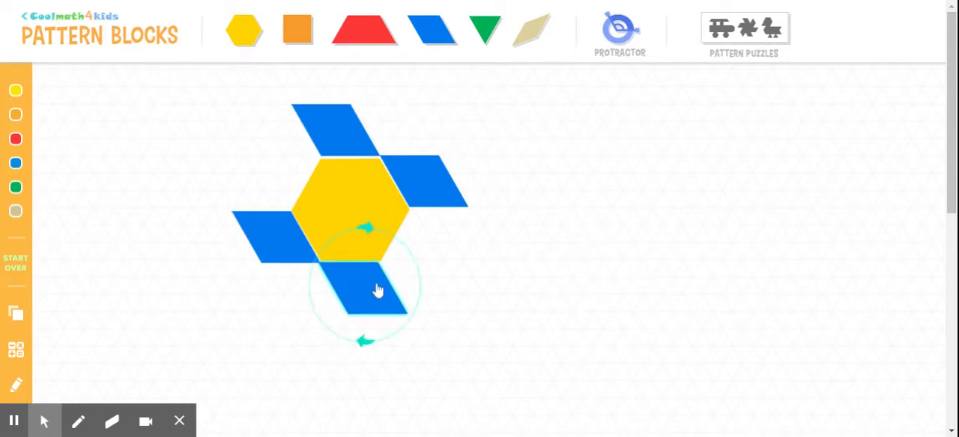
left_click(629, 205)
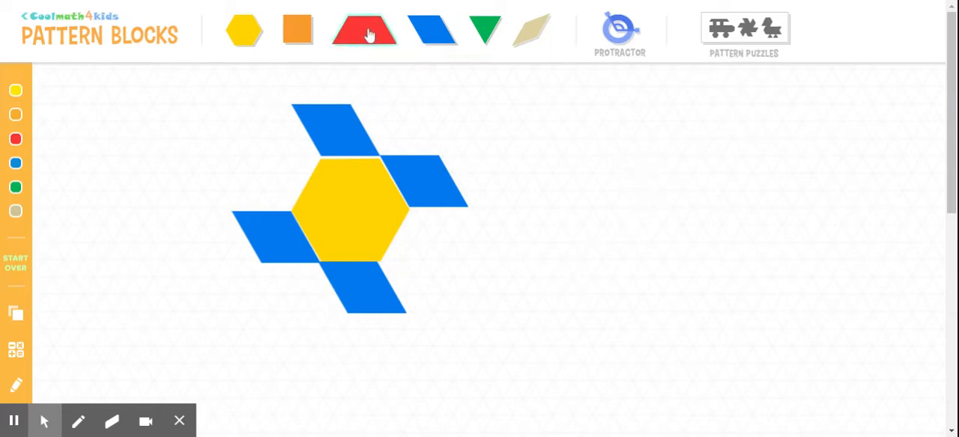
Add an orange square, move it away from the pattern and delete it
left_click(302, 36)
left_click(303, 39)
left_click(303, 41)
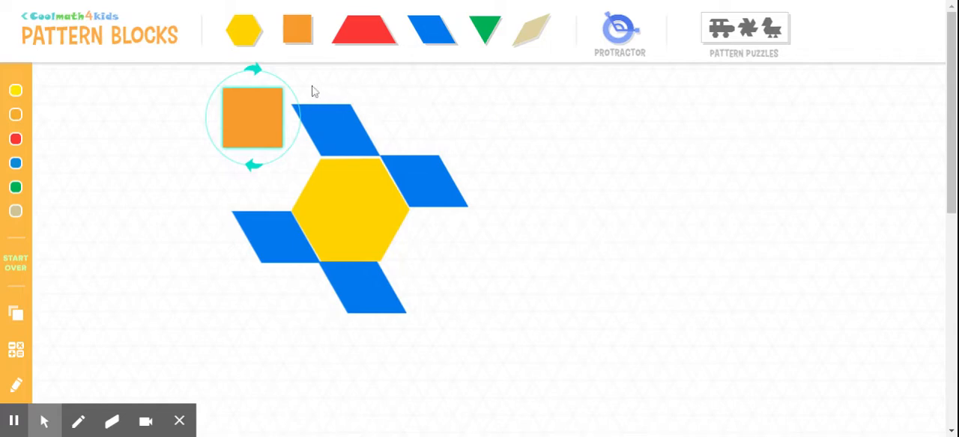
left_click_drag(249, 119, 77, 272)
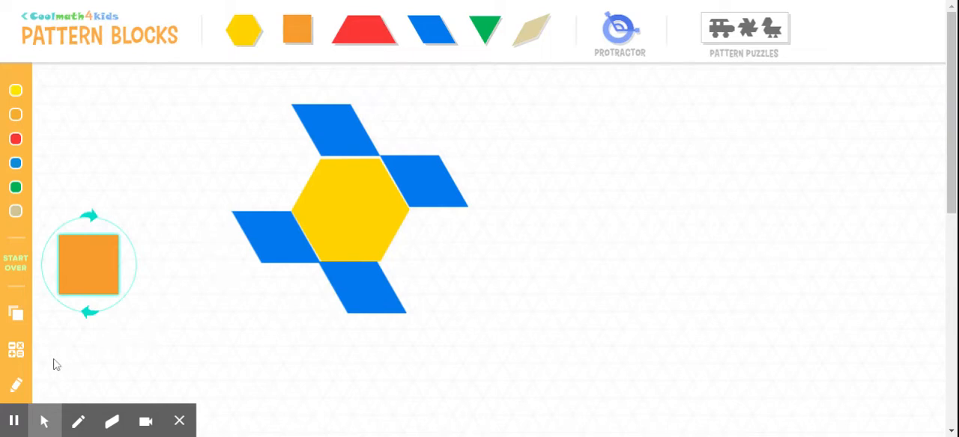
left_click(182, 420)
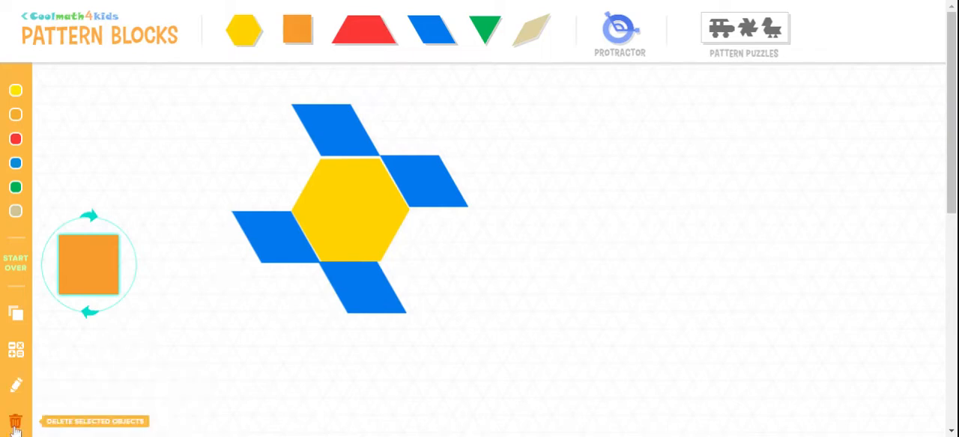
left_click(14, 424)
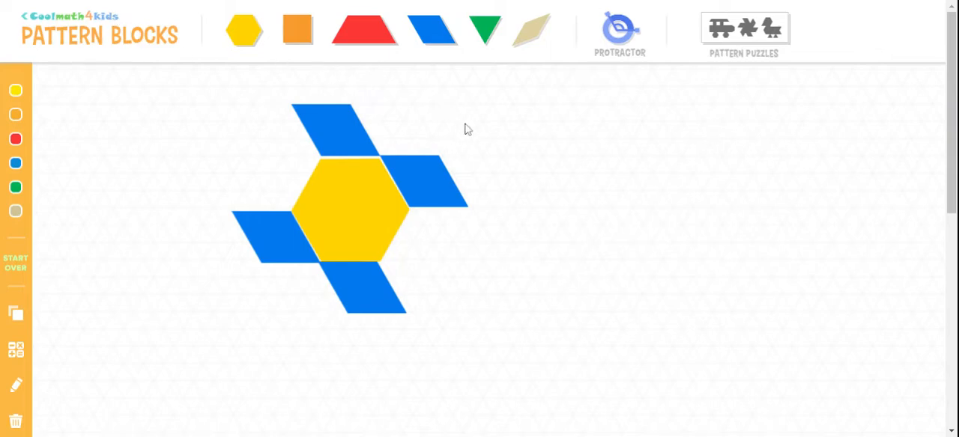
Add a red trapezoid and rotate it to fit against the hexagon's lower-right edge between the two blue rhombuses
left_click(364, 36)
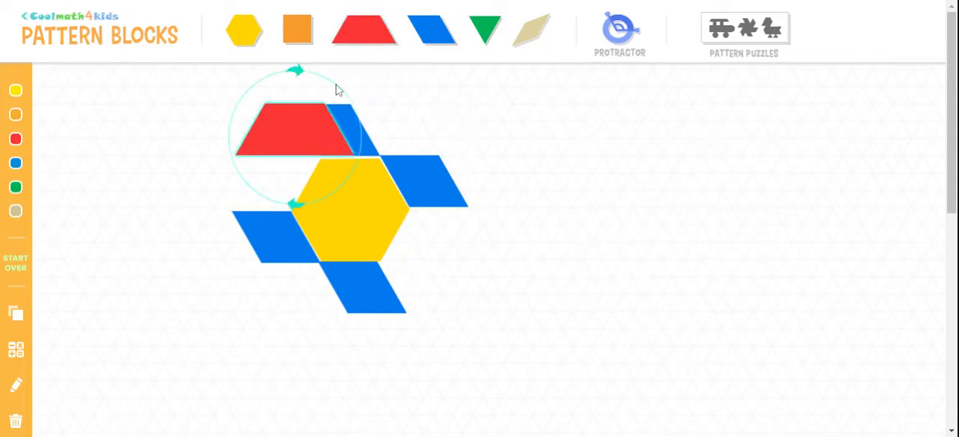
left_click_drag(287, 128, 500, 291)
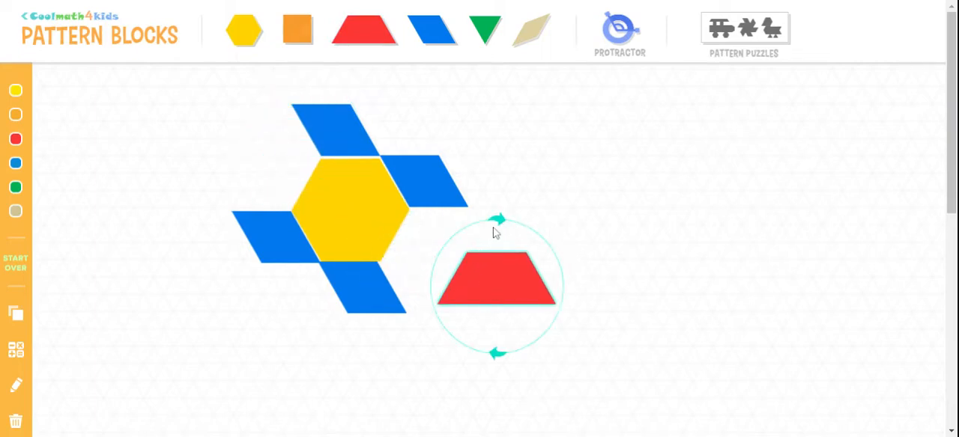
left_click_drag(500, 227, 424, 256)
left_click_drag(475, 283, 428, 259)
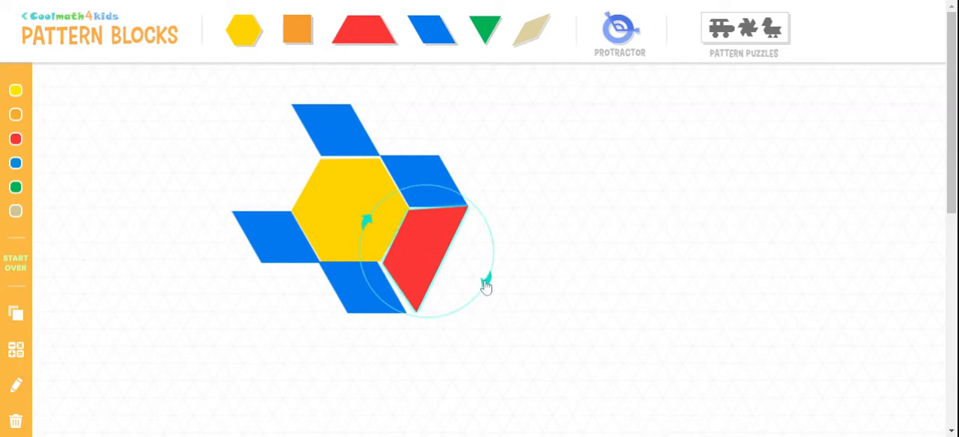
left_click_drag(485, 282, 482, 285)
left_click_drag(439, 250, 430, 259)
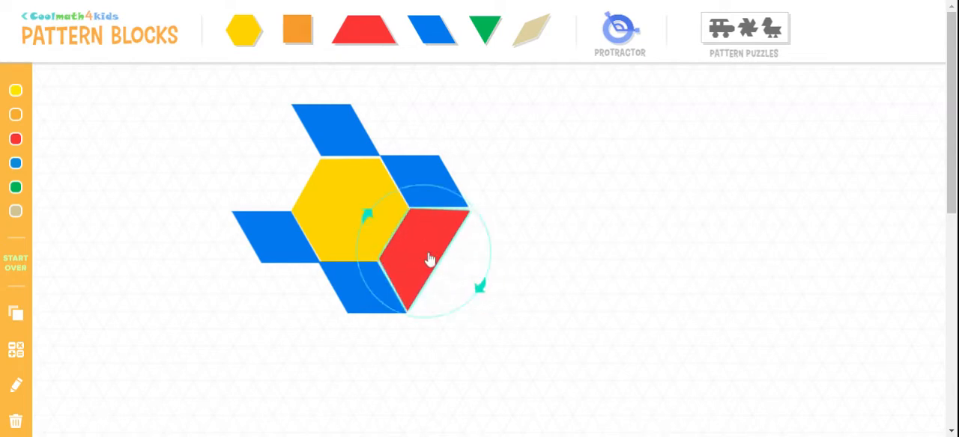
left_click(573, 262)
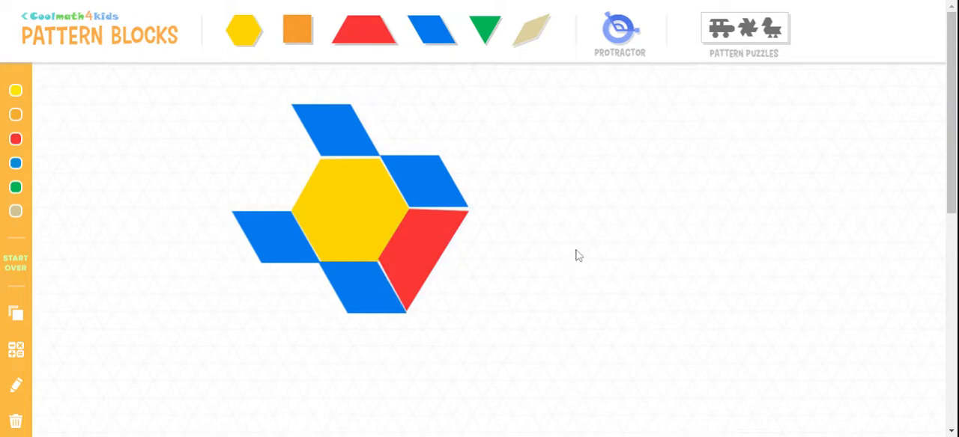
Add a second red trapezoid, rotated to fit against the hexagon's upper-left edge between the adjacent blue rhombuses
left_click(364, 32)
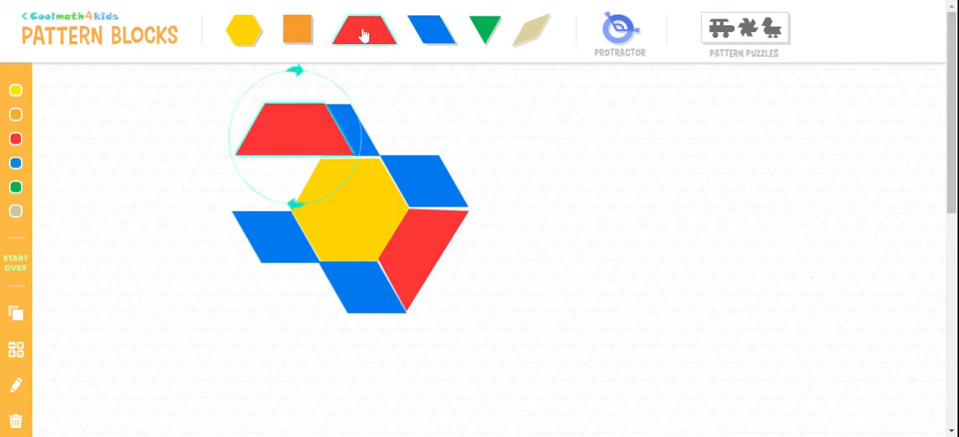
left_click_drag(290, 133, 237, 147)
left_click_drag(229, 92, 298, 212)
left_click_drag(253, 180, 272, 173)
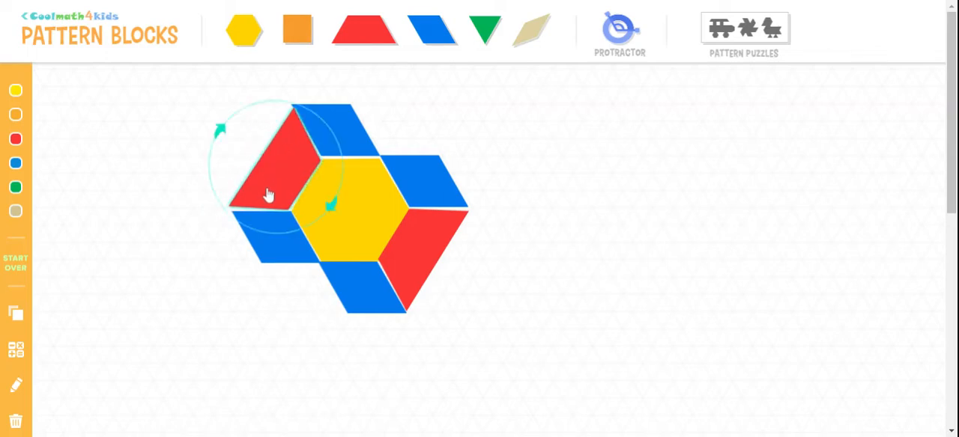
left_click(218, 129)
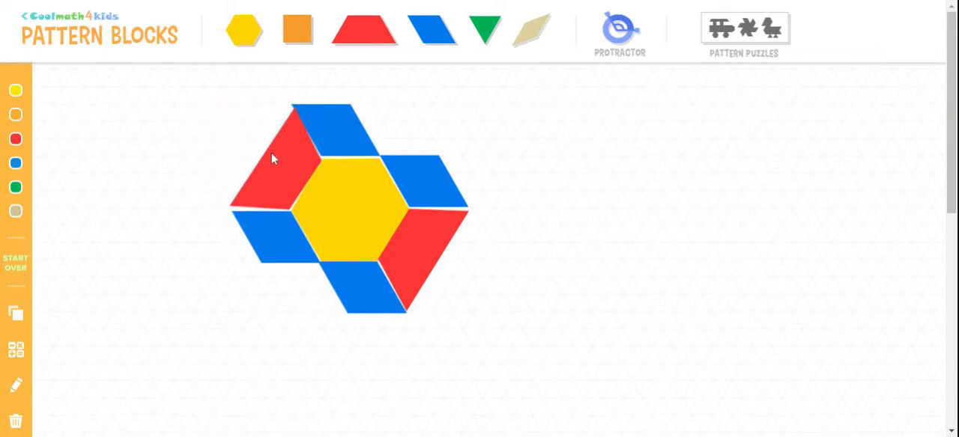
left_click(283, 168)
left_click(221, 130)
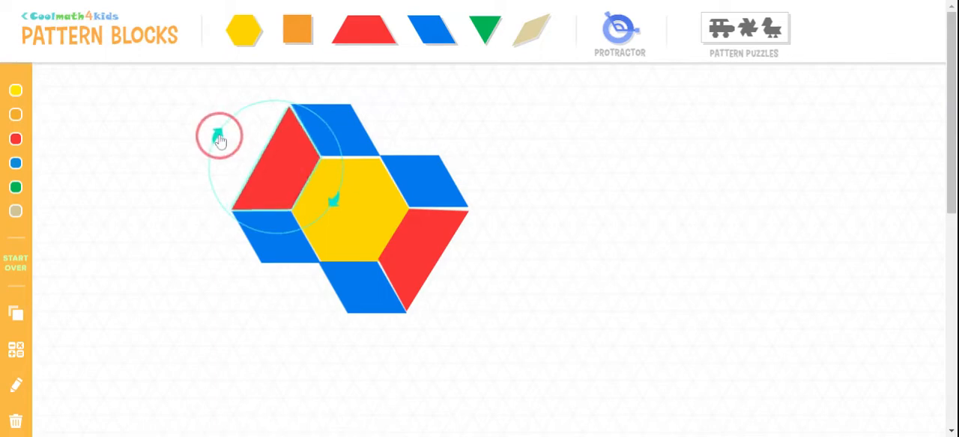
left_click_drag(296, 149, 279, 172)
left_click(278, 168)
left_click(146, 142)
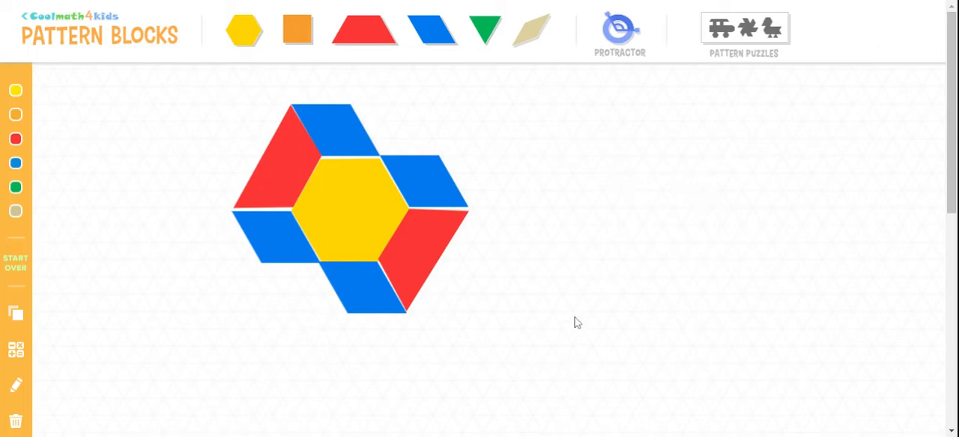
Start over by clearing all the blocks from the canvas
left_click(16, 271)
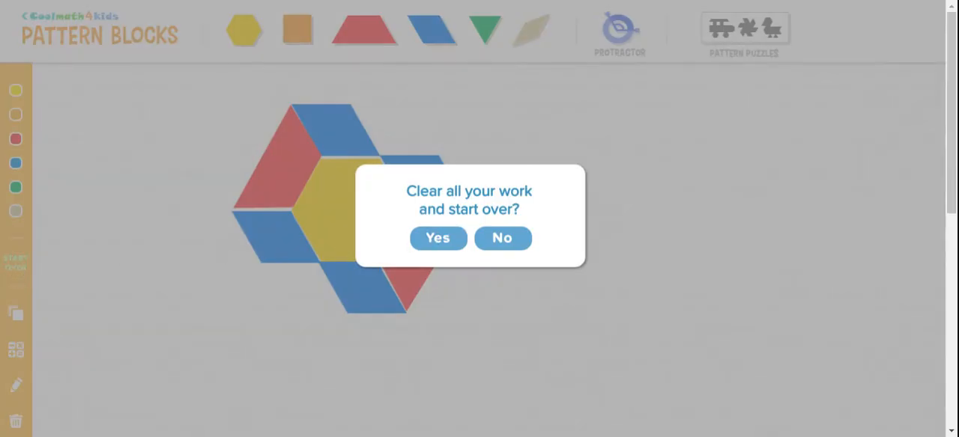
left_click(504, 248)
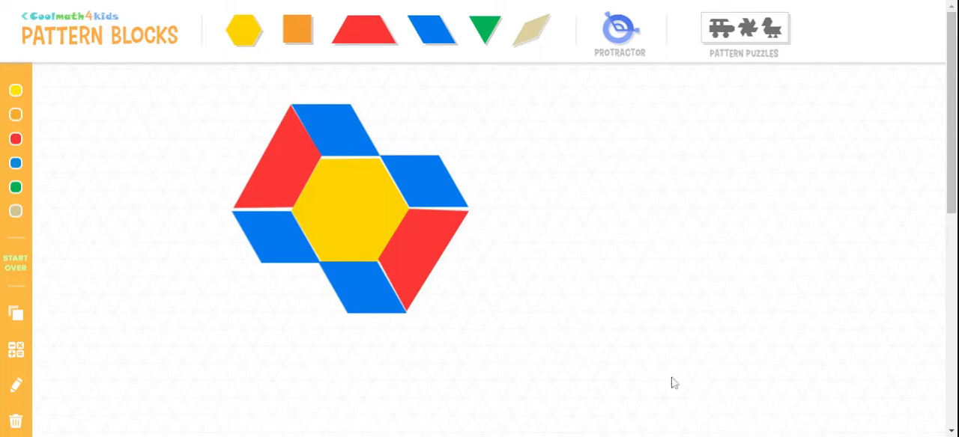
left_click(19, 265)
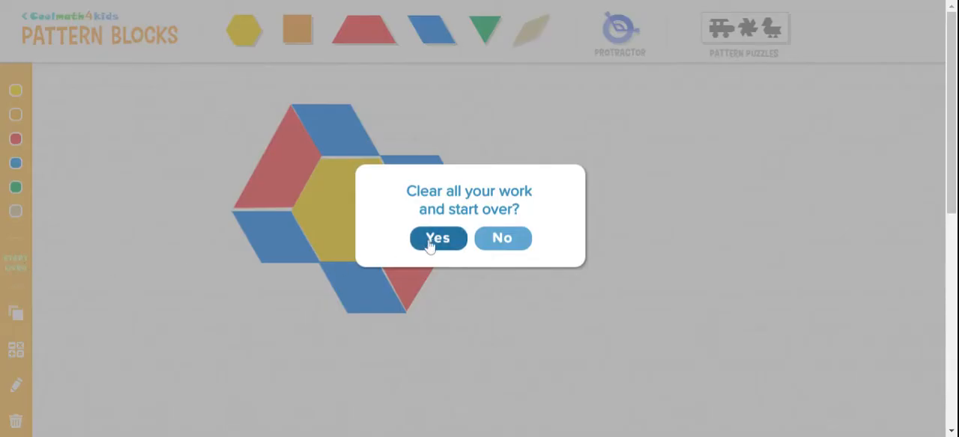
left_click(437, 239)
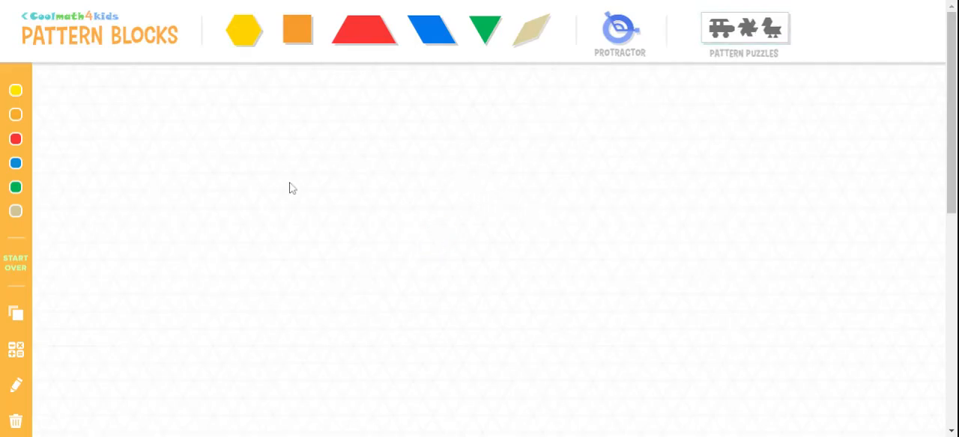
Open the selection of pattern puzzles
left_click(753, 41)
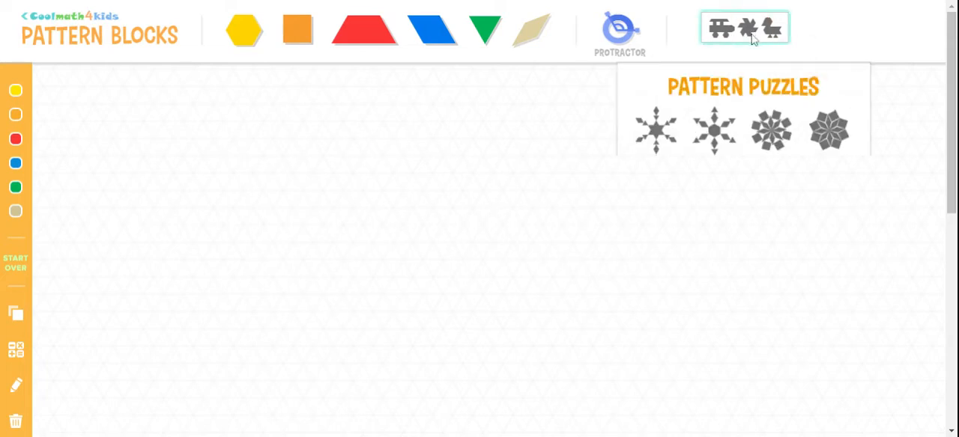